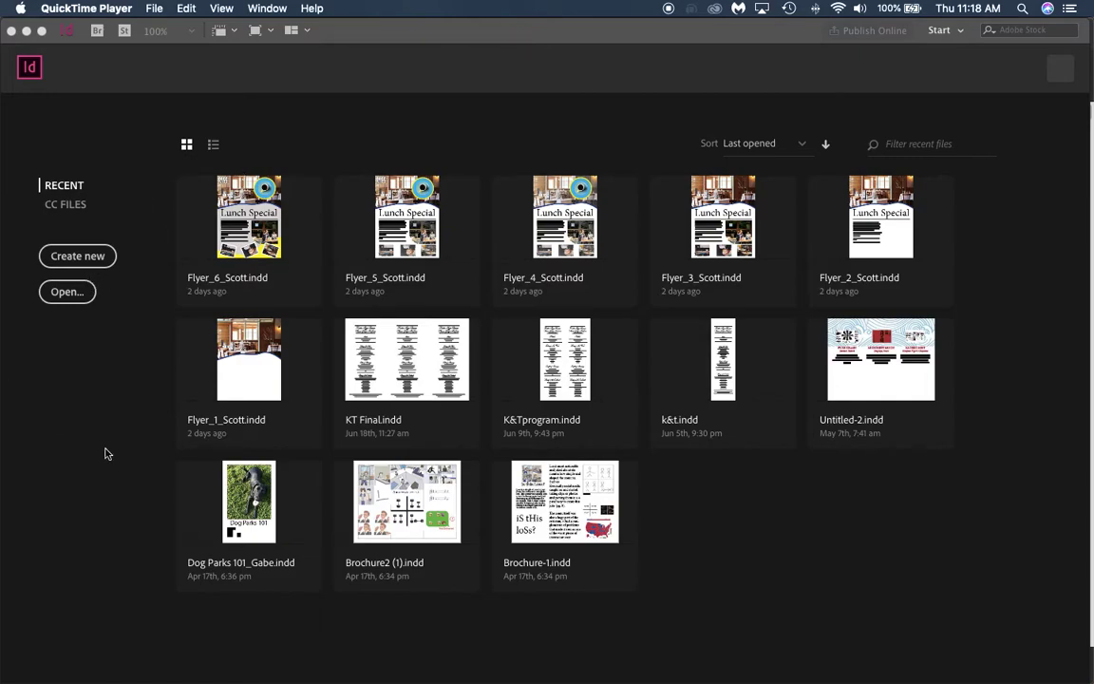
# Activate InDesign and start a new document from its start screen.
pyautogui.click(77, 261)
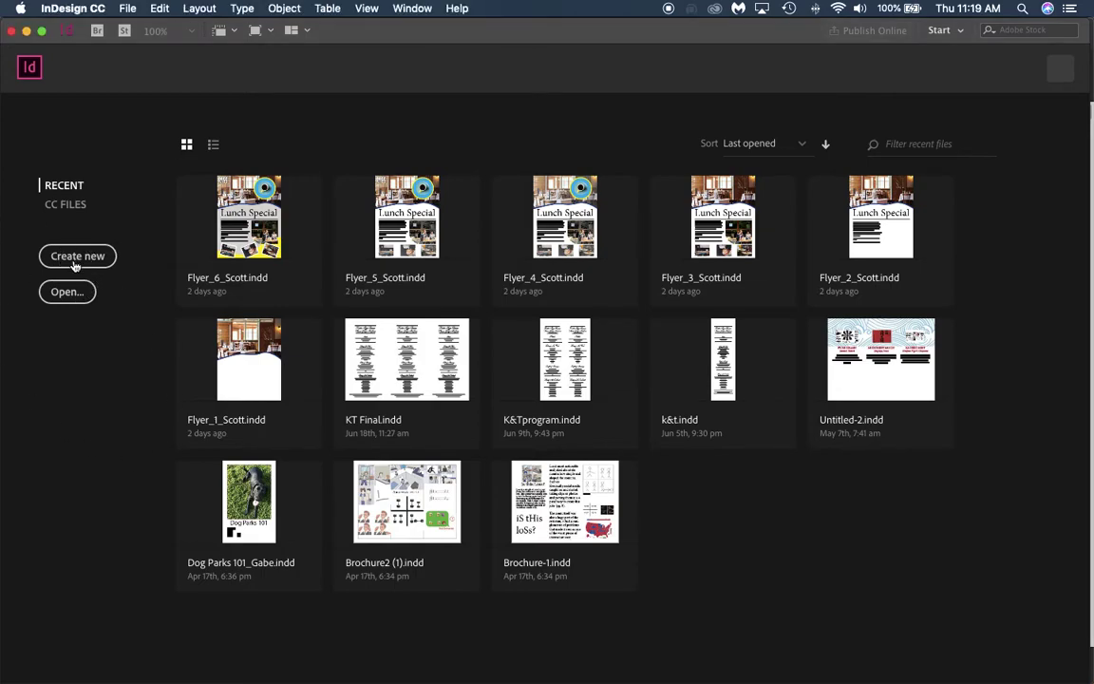
pyautogui.click(77, 257)
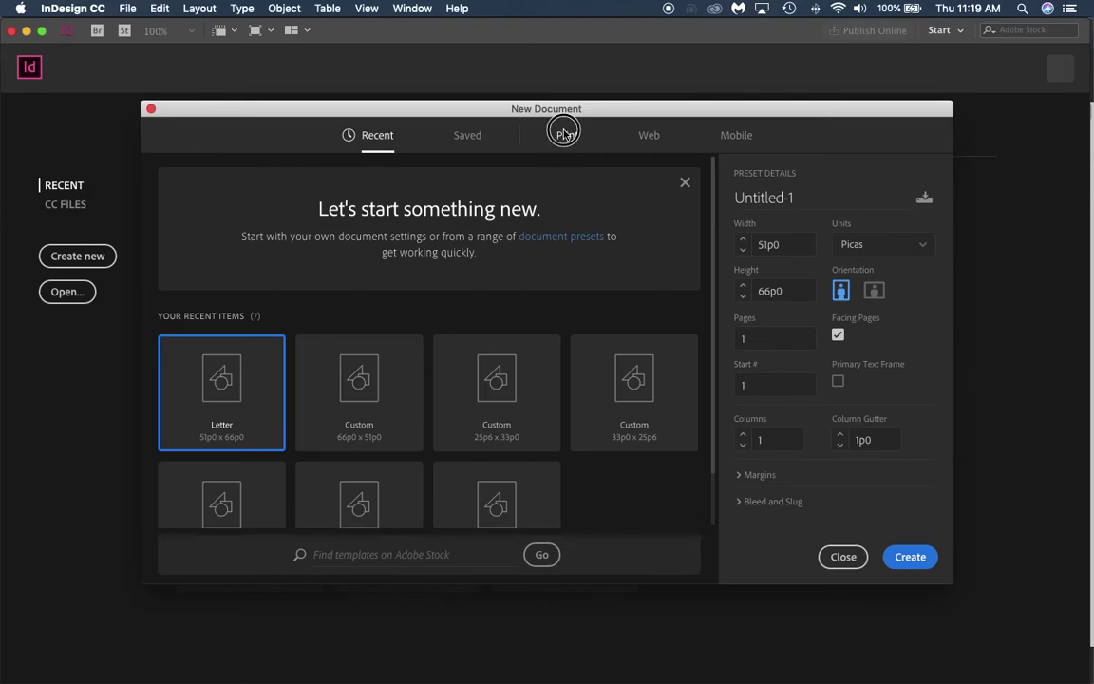
# Choose the Print Letter preset in inches, landscape, with 16 pages, and show the margin settings.
pyautogui.click(566, 136)
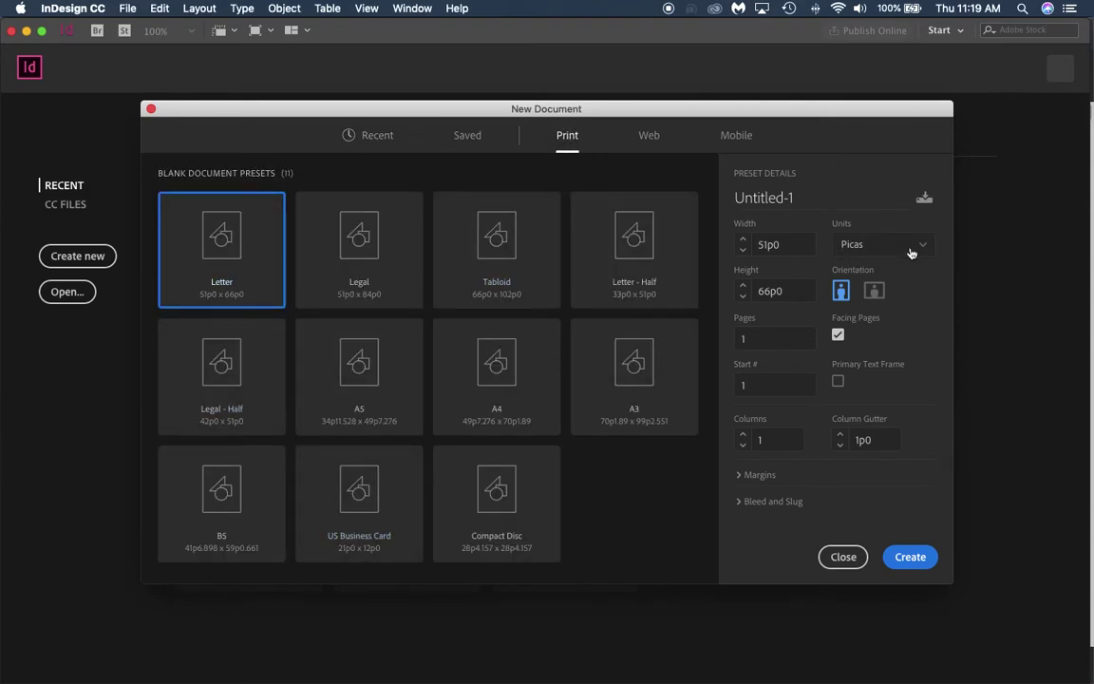
pyautogui.click(911, 245)
pyautogui.click(822, 321)
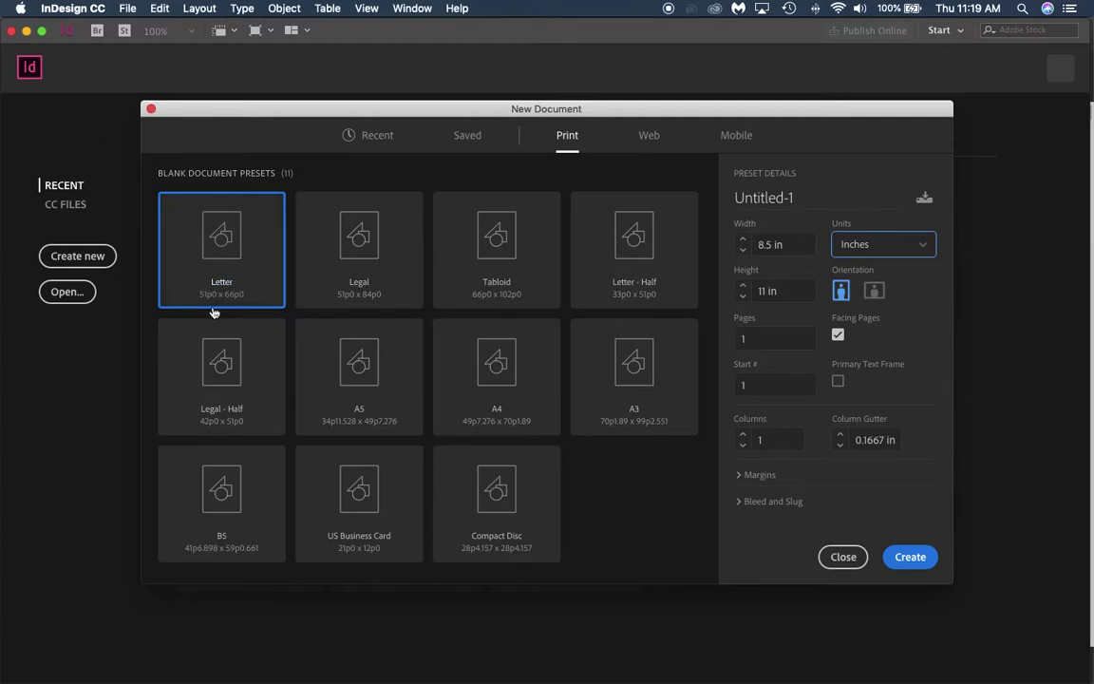
pyautogui.click(874, 295)
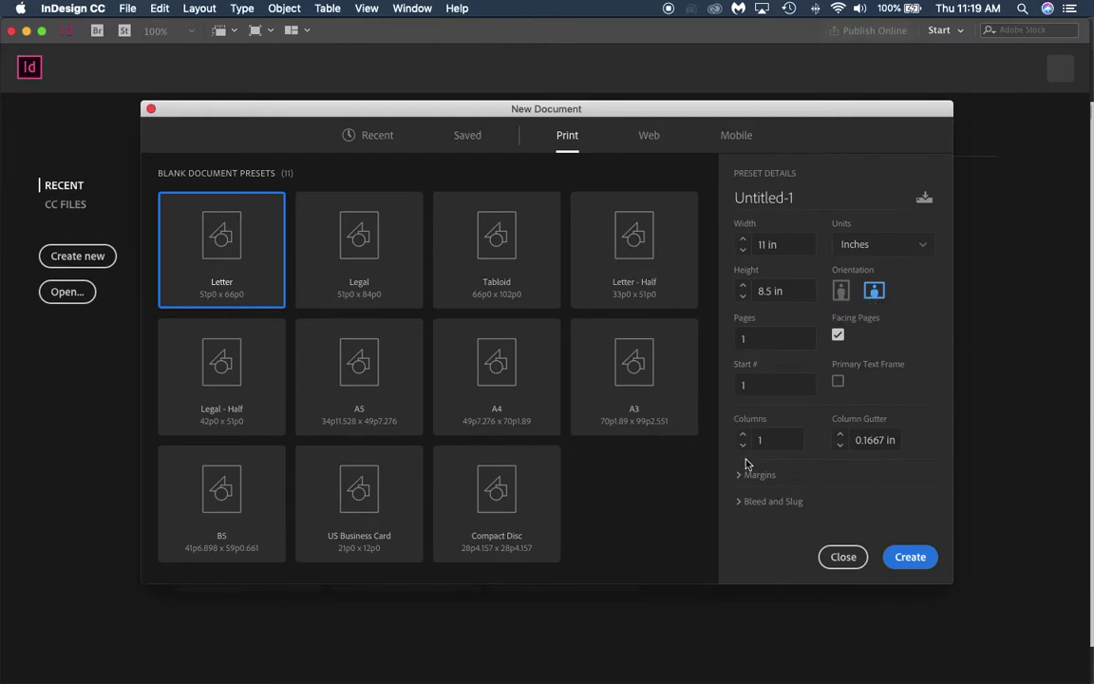
pyautogui.click(771, 339)
pyautogui.click(839, 358)
pyautogui.click(759, 475)
# Set a linked 0.25 in bleed on all four sides and create the document.
pyautogui.scroll(-2, 740, 466)
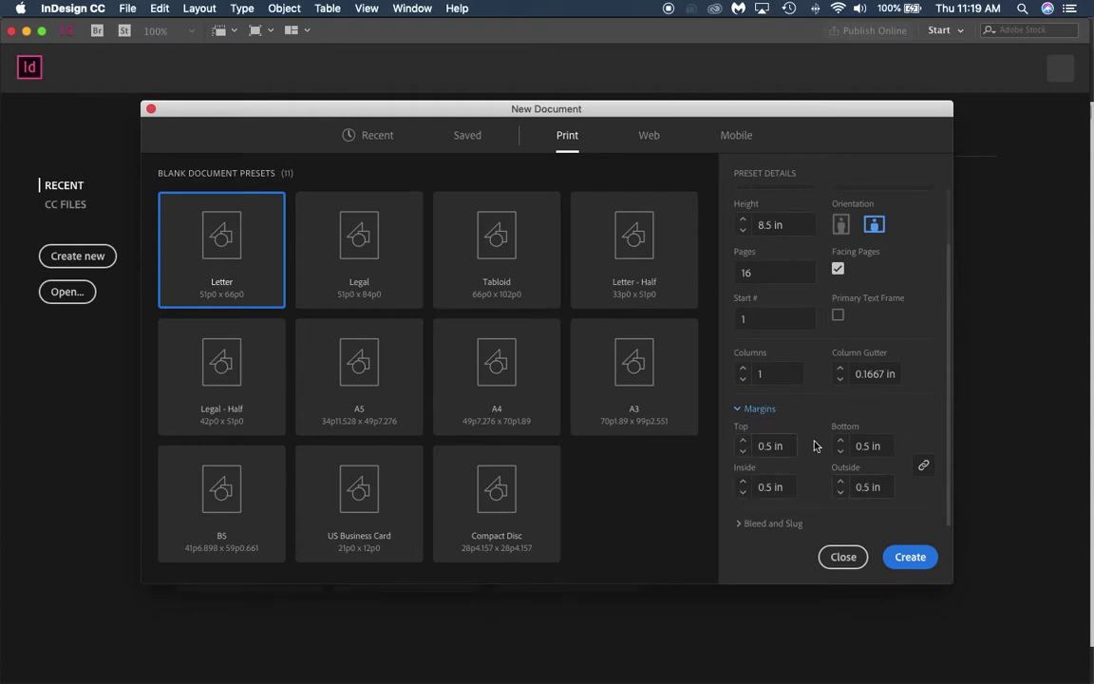
pyautogui.click(759, 523)
pyautogui.scroll(-3, 759, 524)
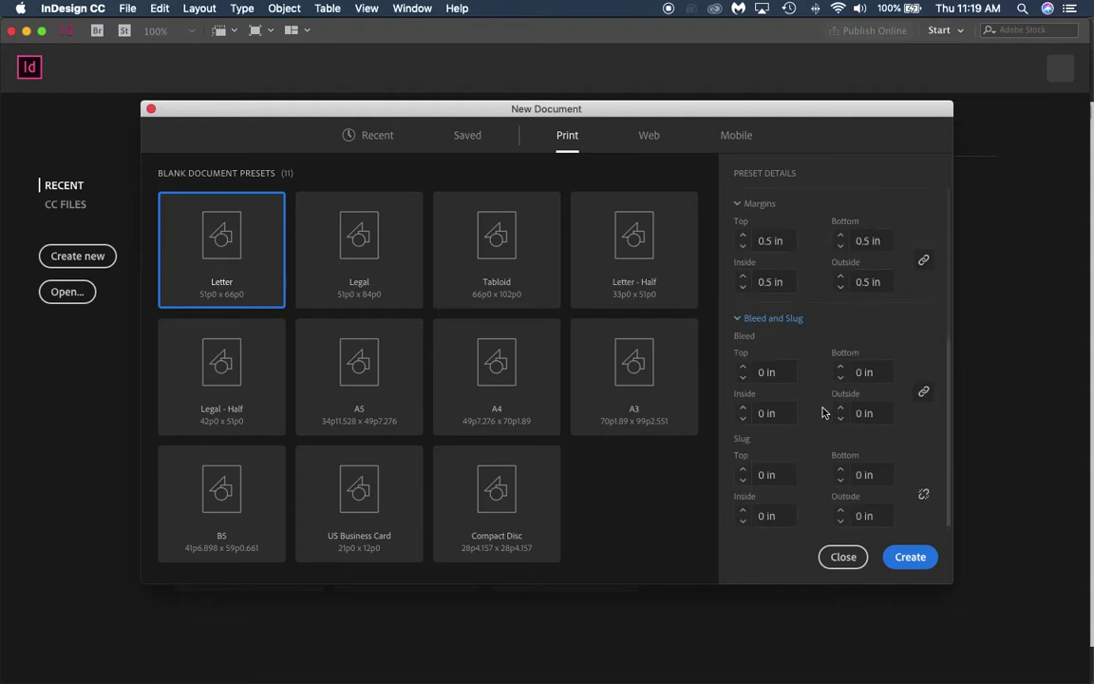
pyautogui.click(924, 393)
pyautogui.click(743, 368)
pyautogui.click(743, 368)
pyautogui.click(924, 391)
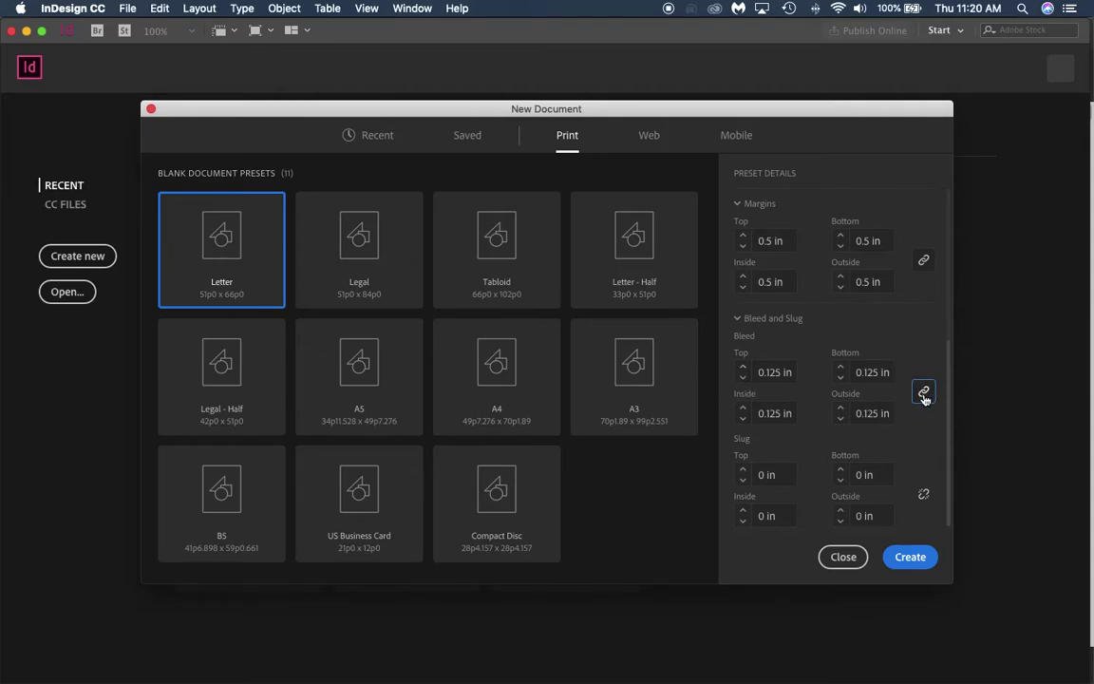
pyautogui.click(742, 369)
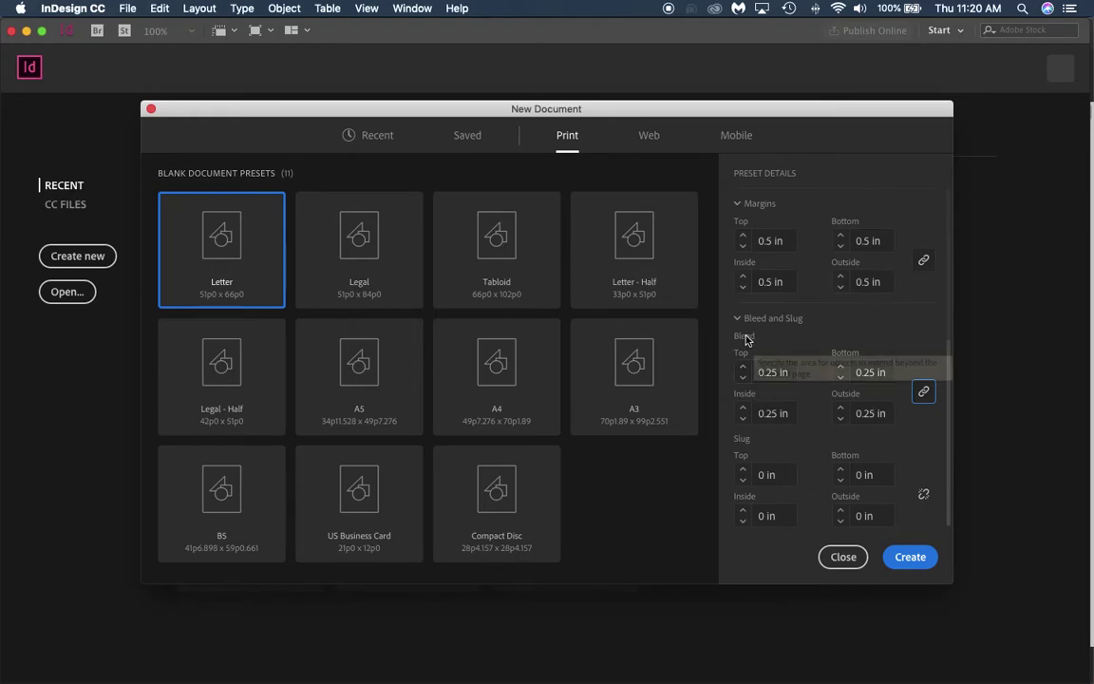
pyautogui.moveTo(745, 337)
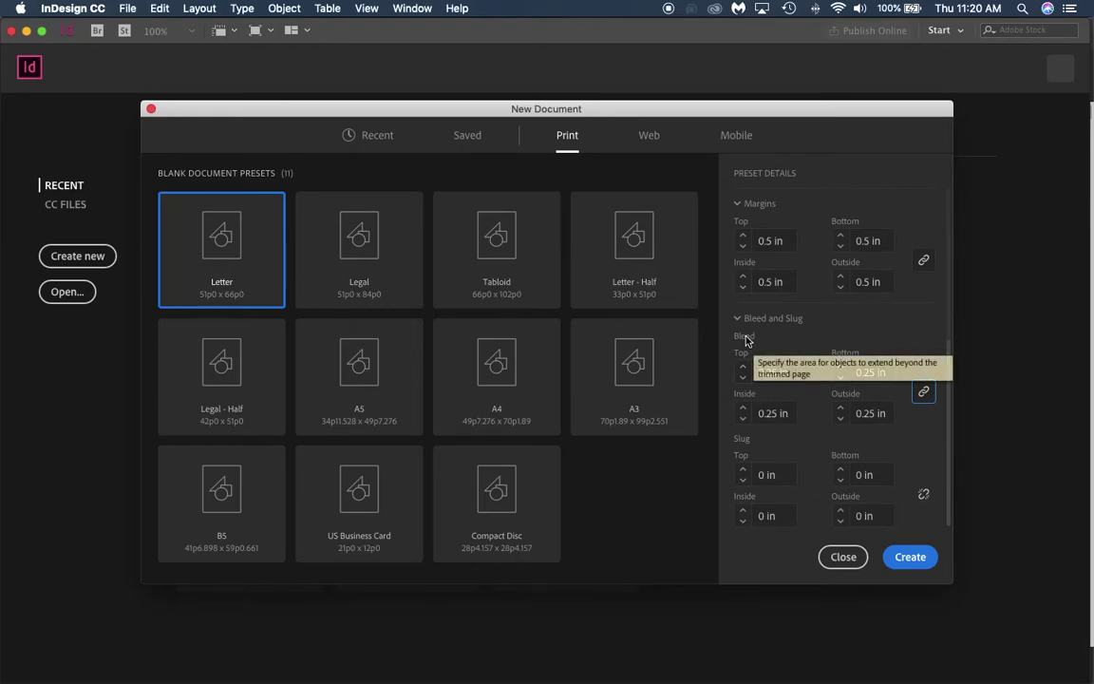
pyautogui.click(907, 562)
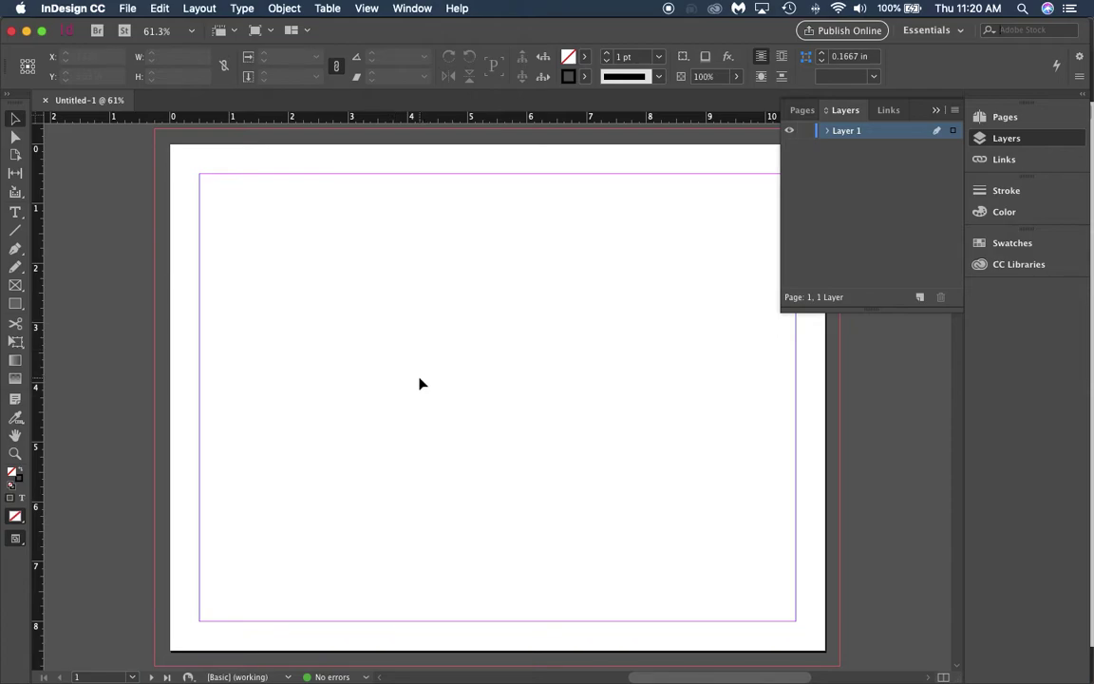
# Zoom out and open an enlarged Pages panel to show the document's spreads.
pyautogui.press('super+minus')
pyautogui.press('super+minus')
pyautogui.scroll(-15, 347, 392)
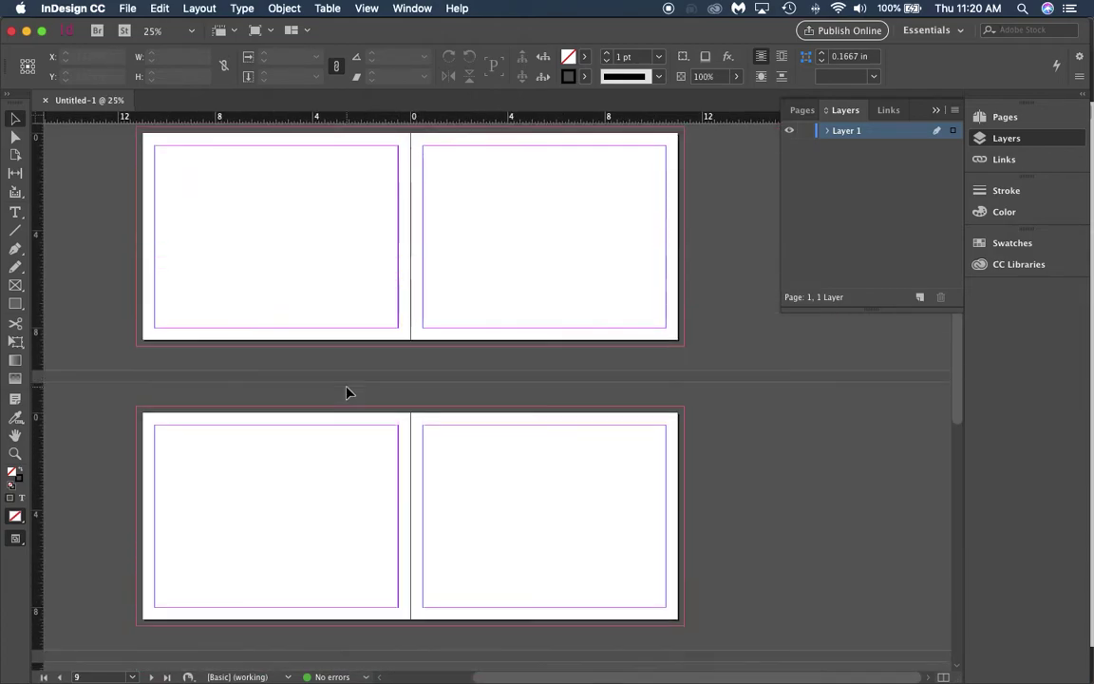
pyautogui.scroll(15, 349, 397)
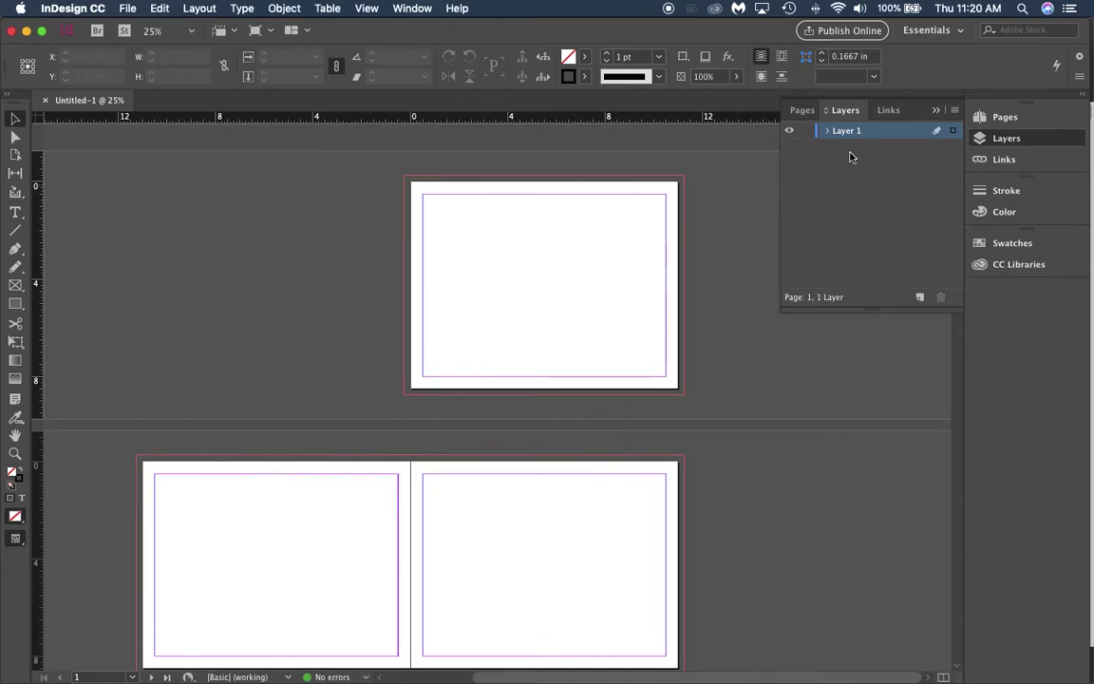
pyautogui.click(935, 111)
pyautogui.click(999, 117)
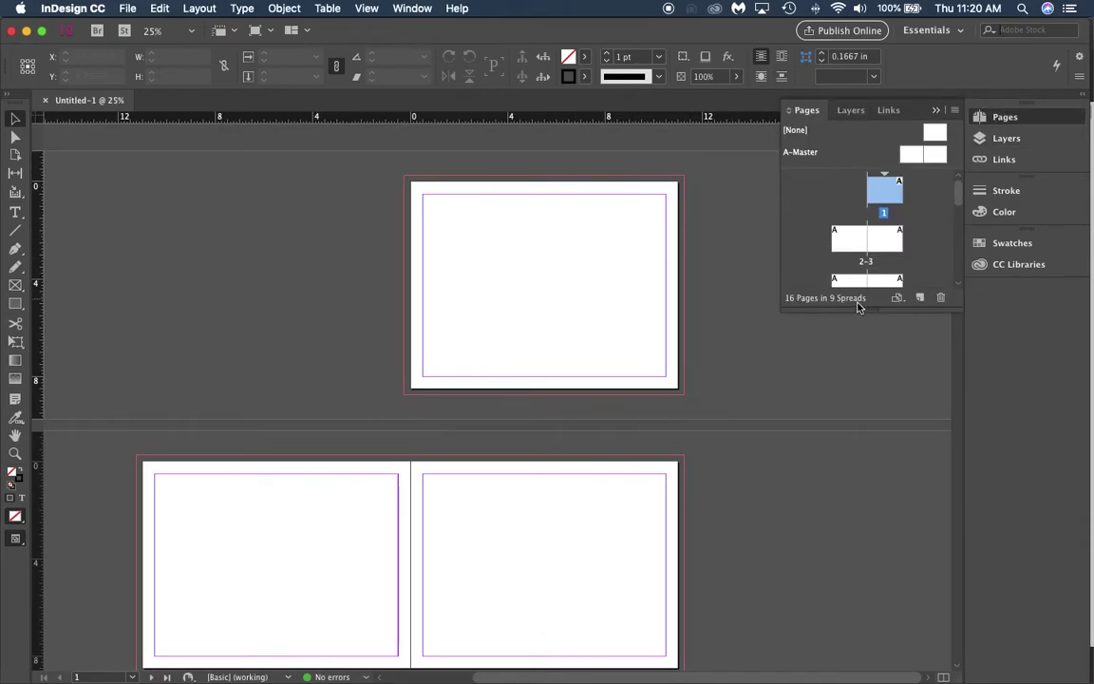
pyautogui.moveTo(859, 310); pyautogui.dragTo(855, 657)
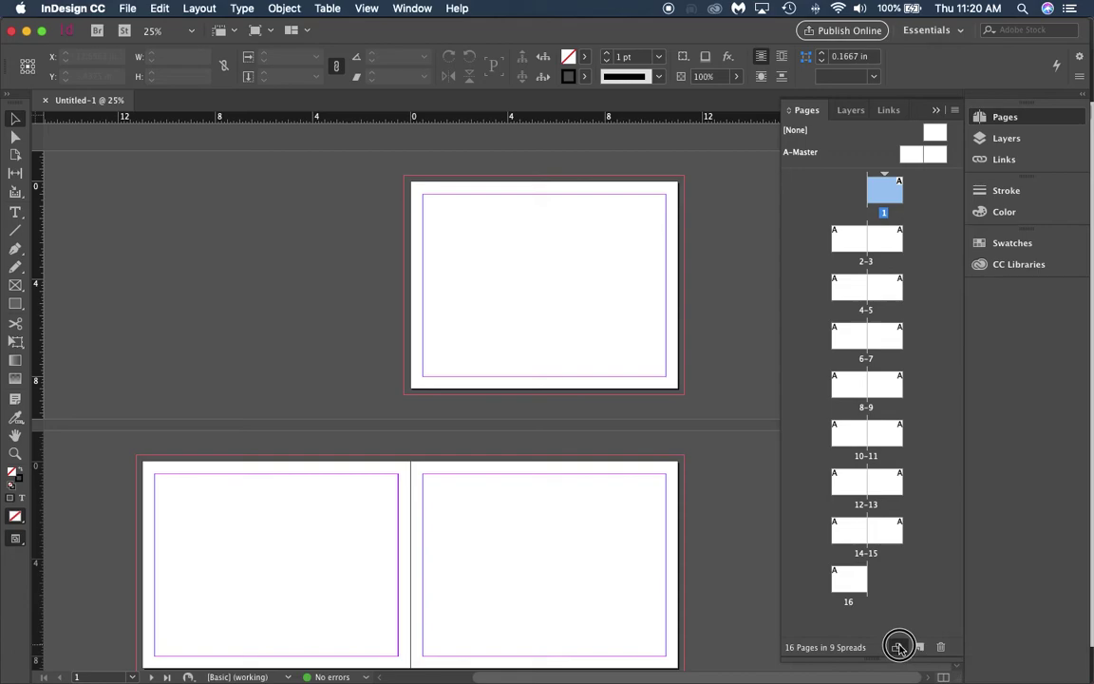
# Delete page 3 and add a page after page 1, keeping 16 pages in 9 spreads.
pyautogui.click(898, 648)
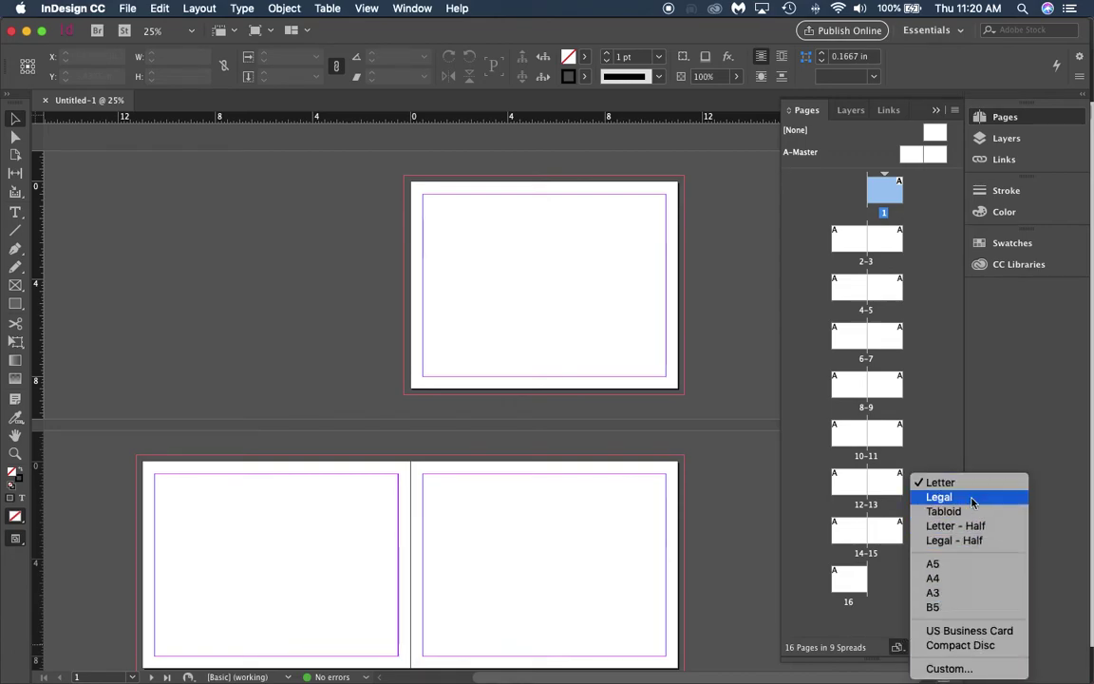
pyautogui.press('Escape')
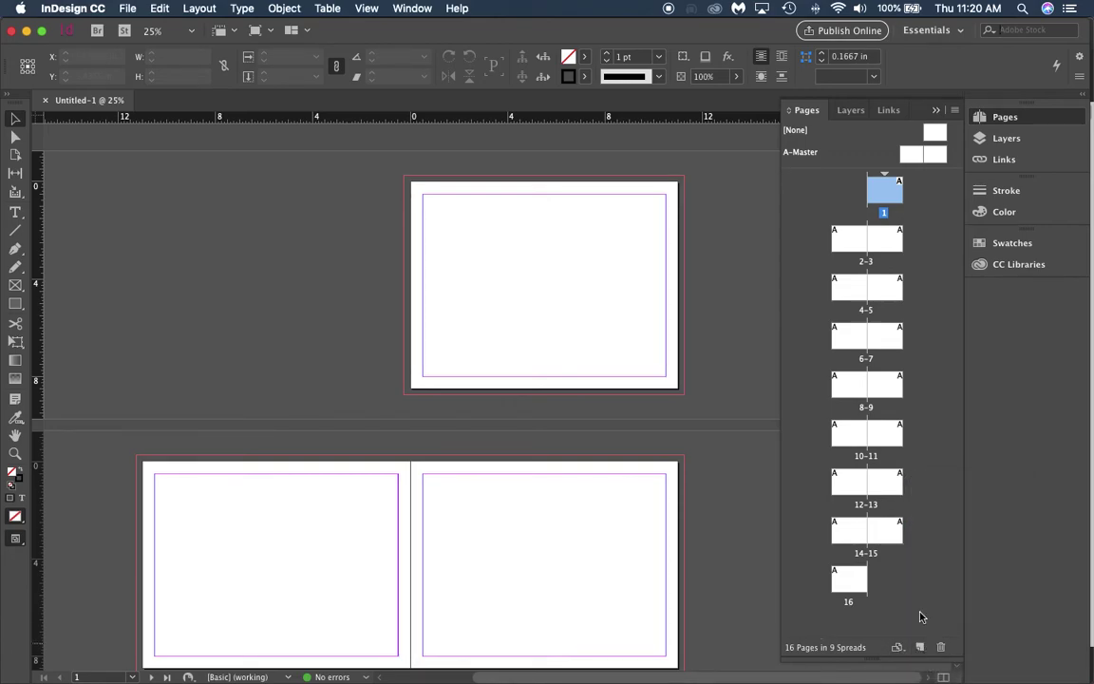
pyautogui.click(886, 238)
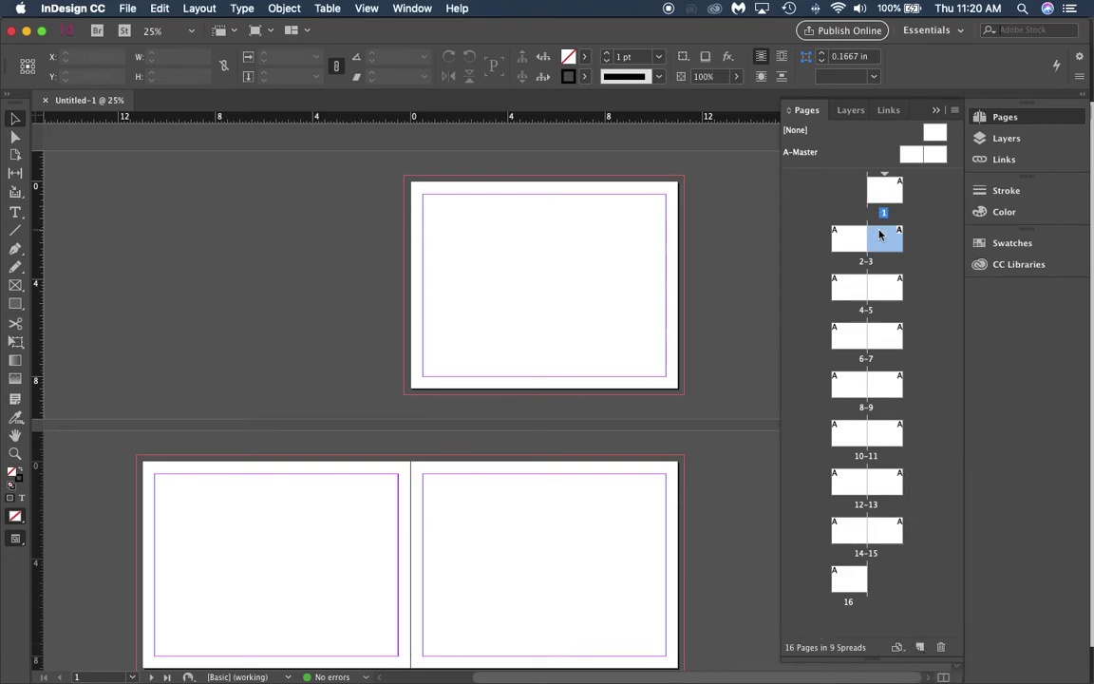
pyautogui.click(938, 646)
pyautogui.click(919, 647)
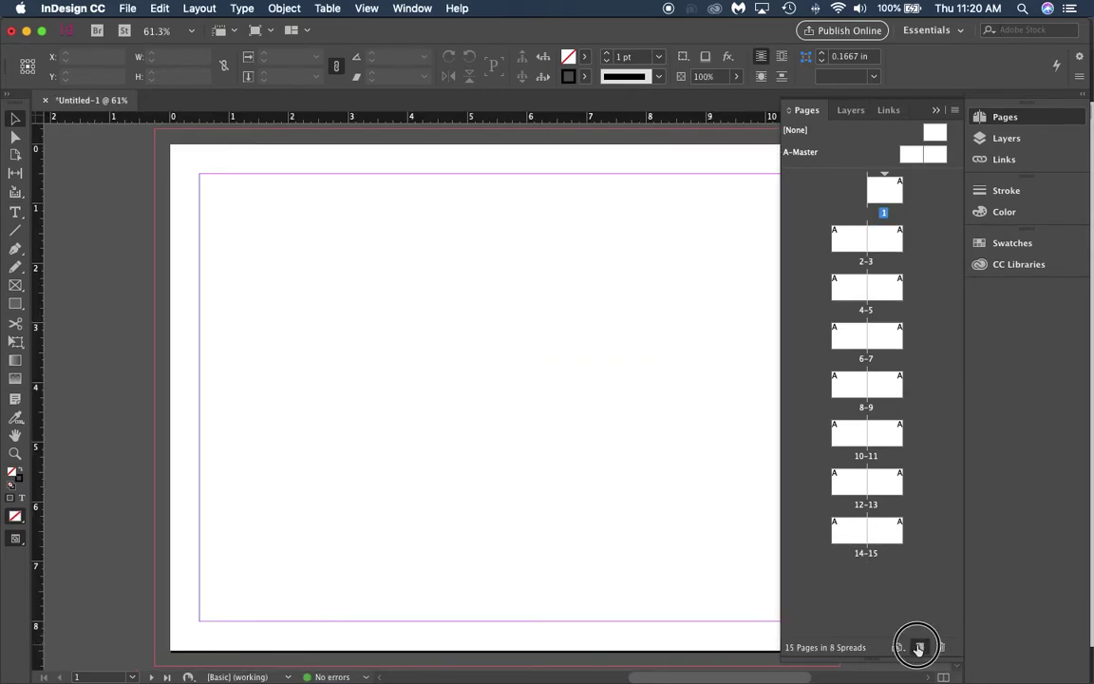
pyautogui.click(927, 305)
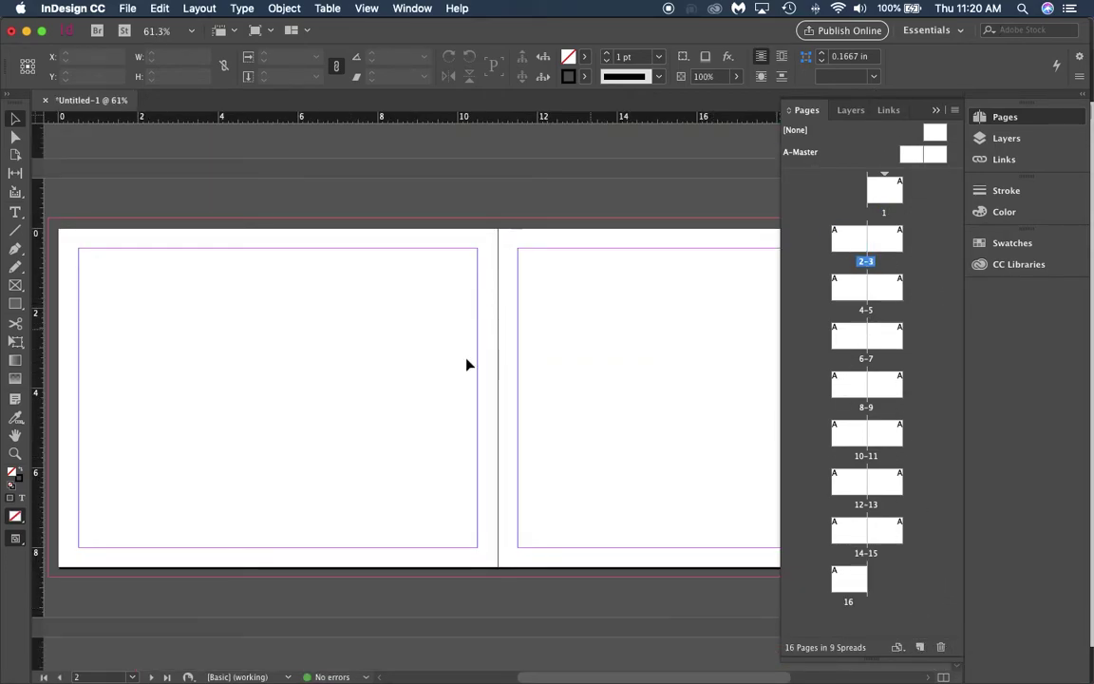
# Draw a rectangle on page 8 and fill it with the C=100 cyan swatch.
pyautogui.doubleClick(844, 385)
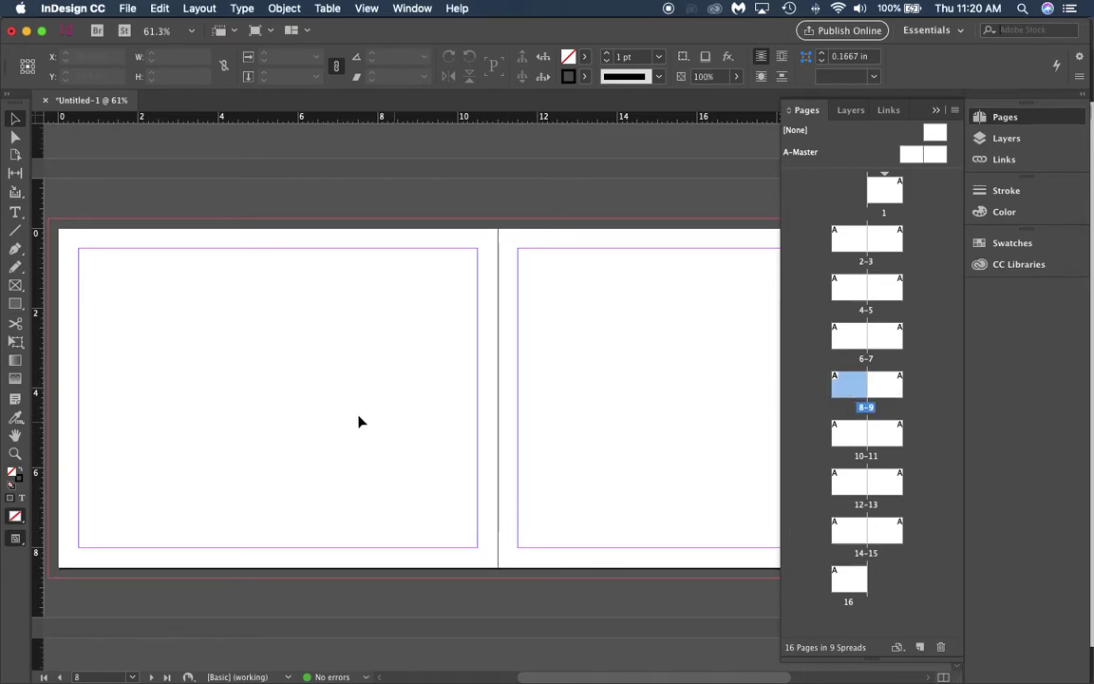
pyautogui.click(15, 303)
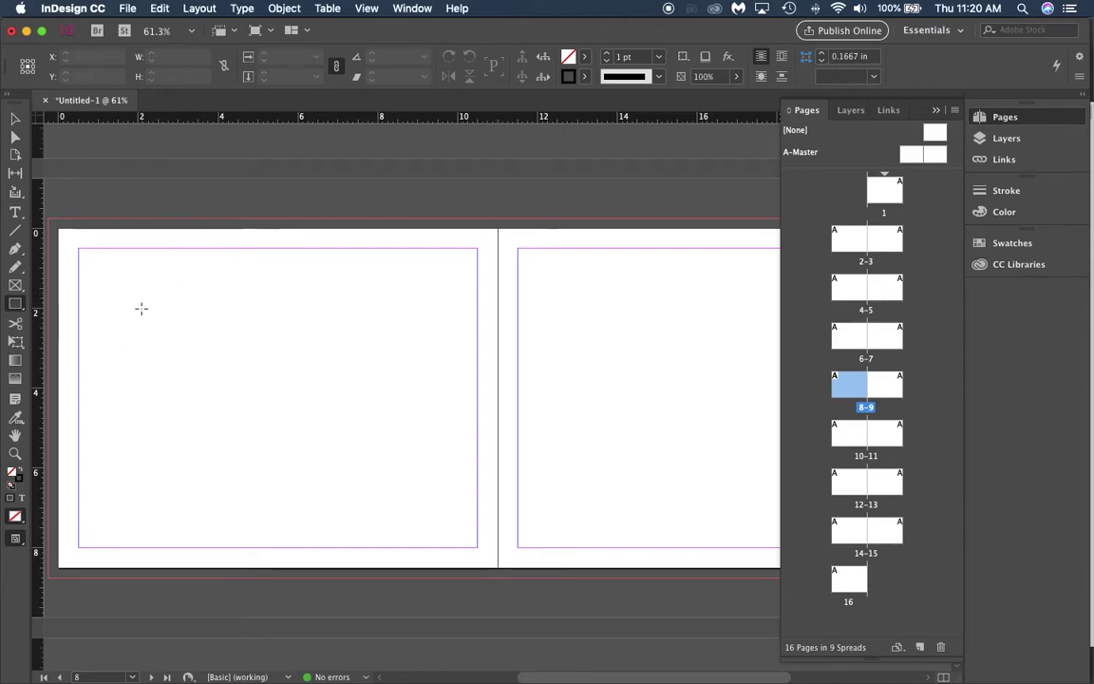
pyautogui.moveTo(141, 308); pyautogui.dragTo(389, 473)
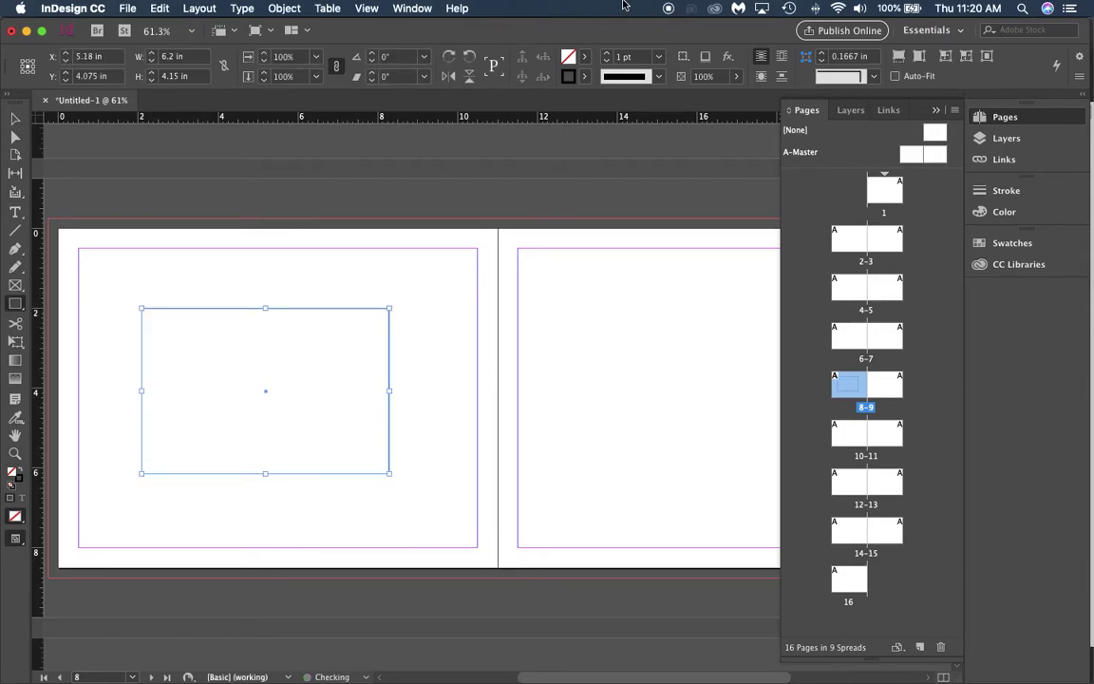
pyautogui.click(586, 54)
pyautogui.click(480, 162)
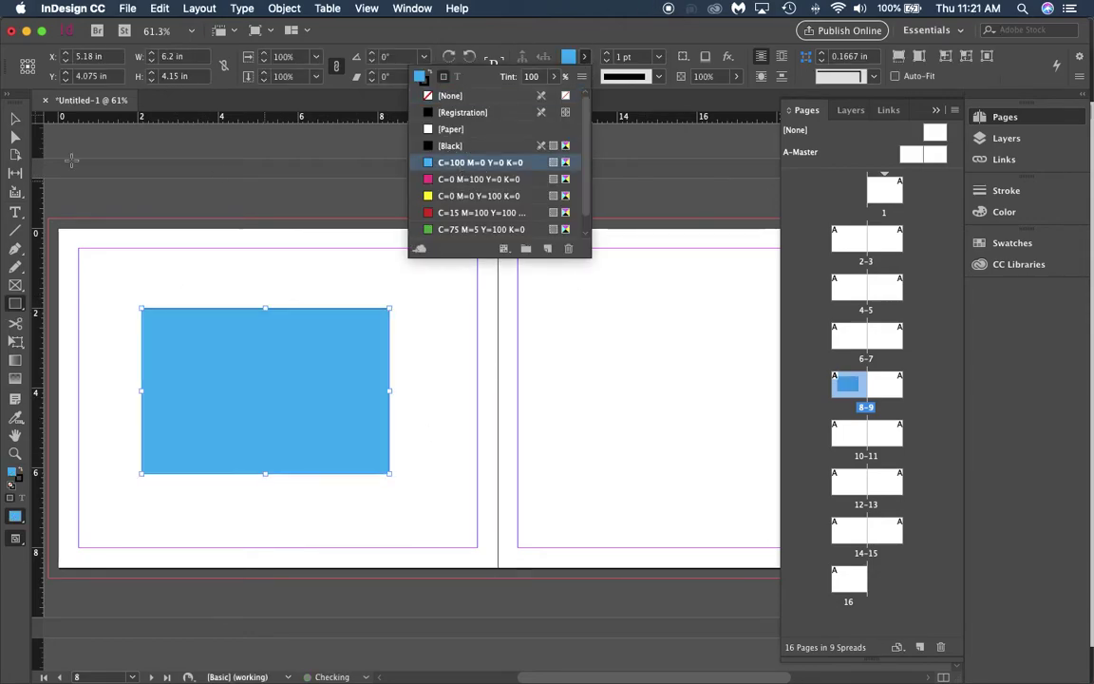
pyautogui.click(16, 120)
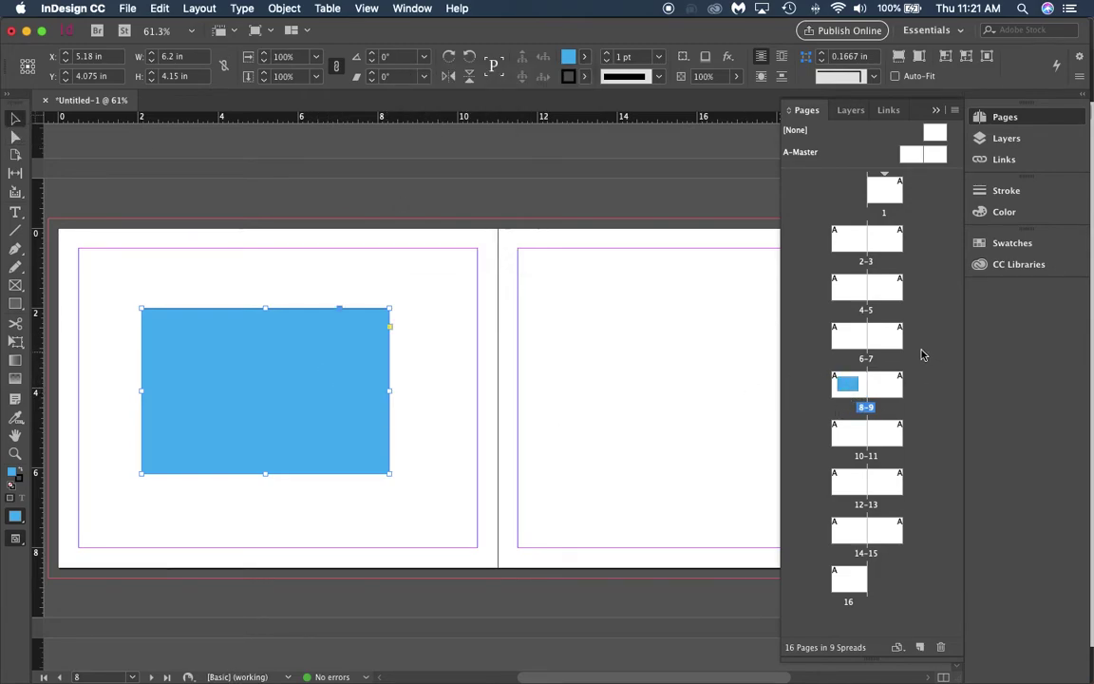
# Move the 8–9 spread up in the Pages panel so it becomes pages 4–5.
pyautogui.moveTo(842, 384); pyautogui.dragTo(852, 286)
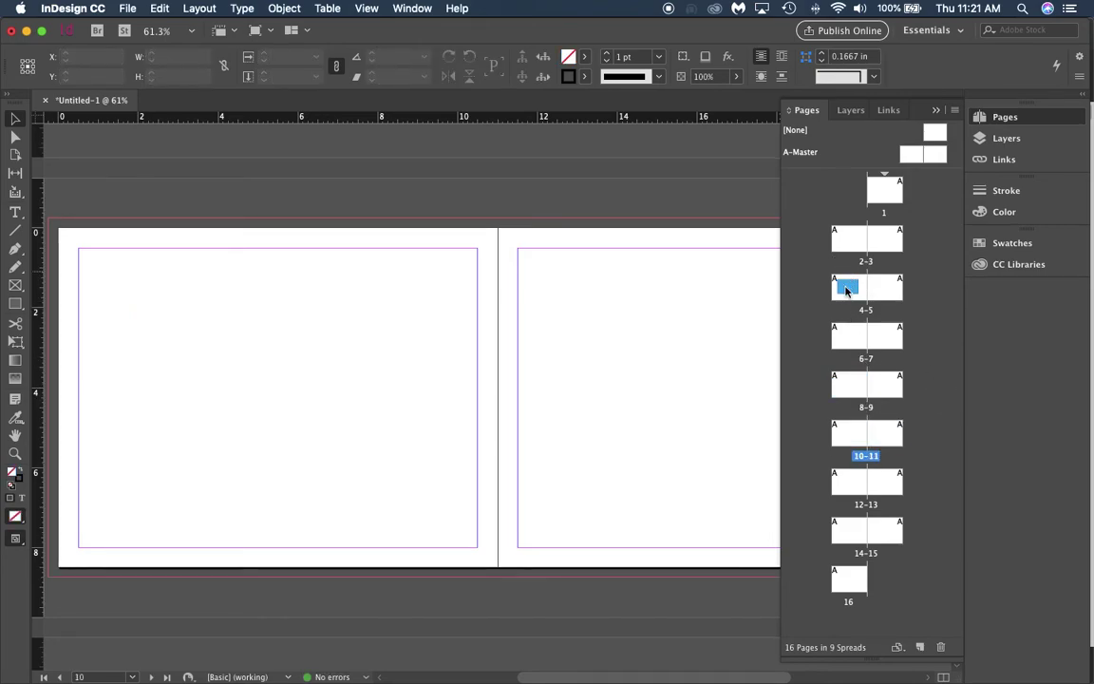
pyautogui.click(160, 8)
pyautogui.moveTo(190, 10)
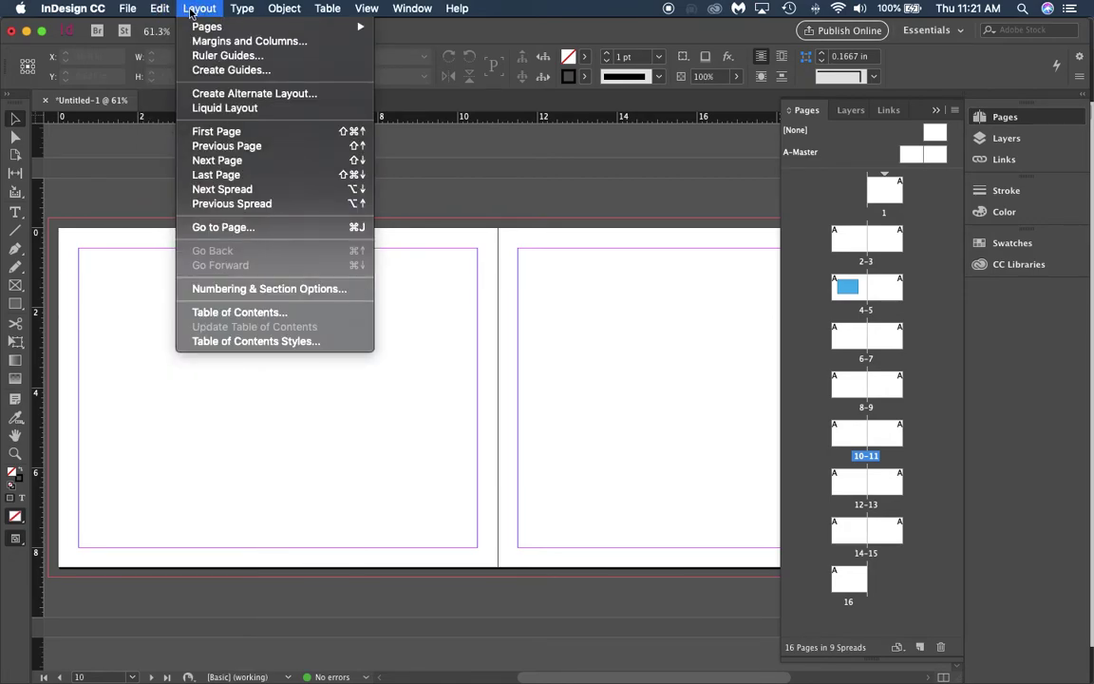
# Close the Layout > Pages menu unused and delete the cyan rectangle from page 4.
pyautogui.moveTo(244, 32)
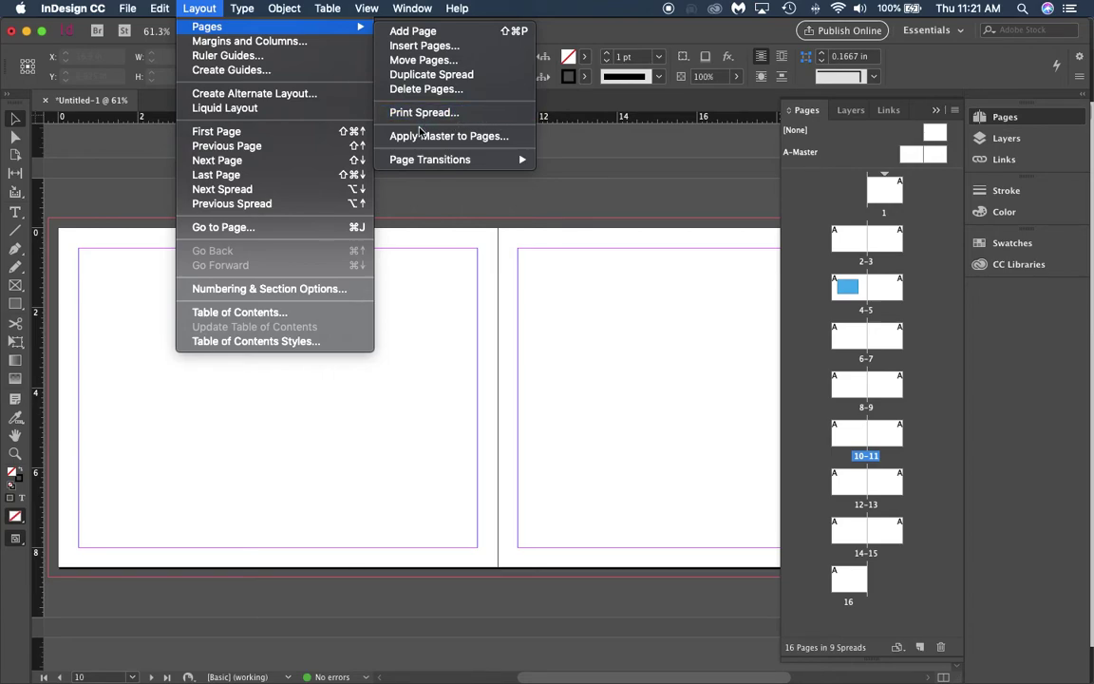
pyautogui.moveTo(288, 26)
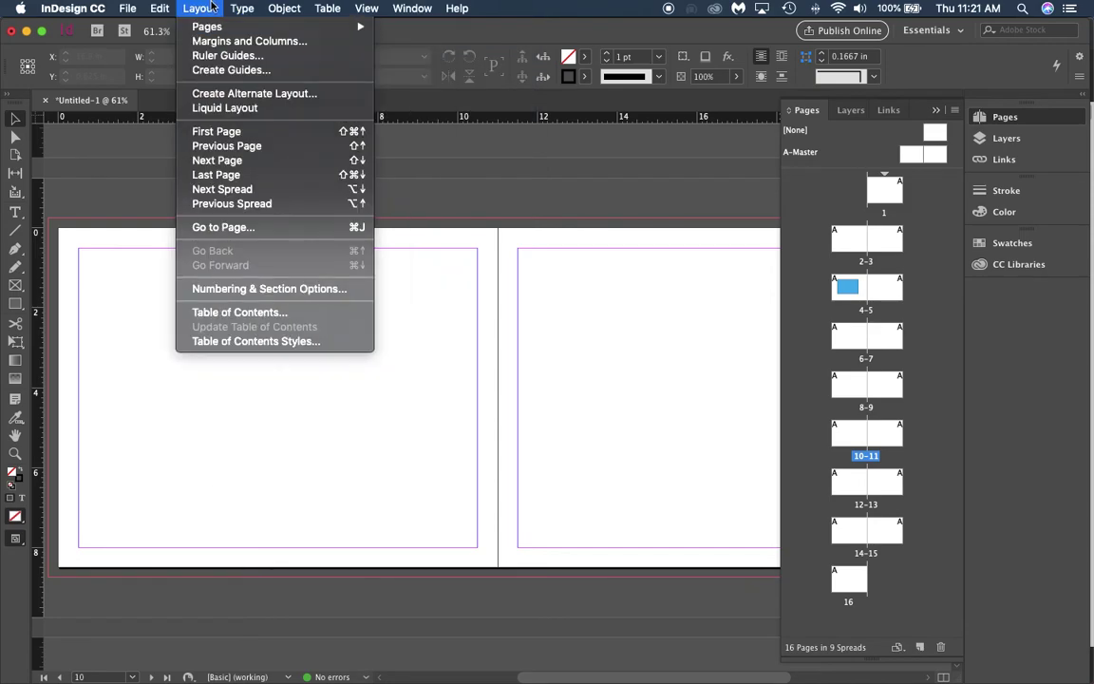
pyautogui.press('Escape')
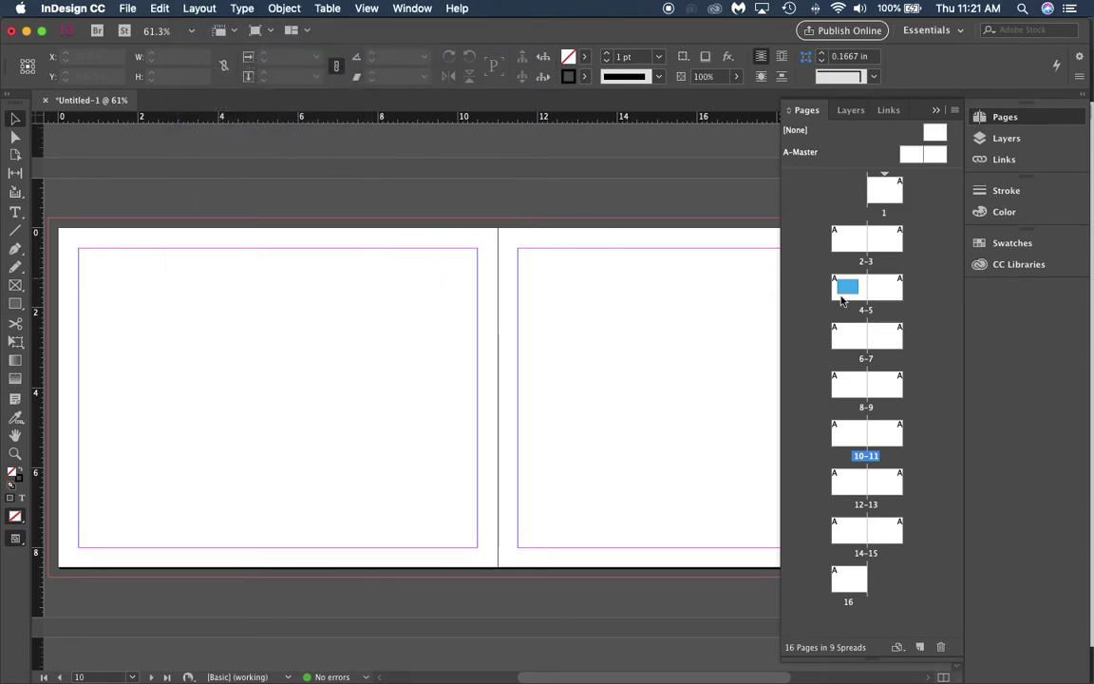
pyautogui.scroll(15, 487, 361)
pyautogui.scroll(-7, 486, 361)
pyautogui.scroll(7, 342, 352)
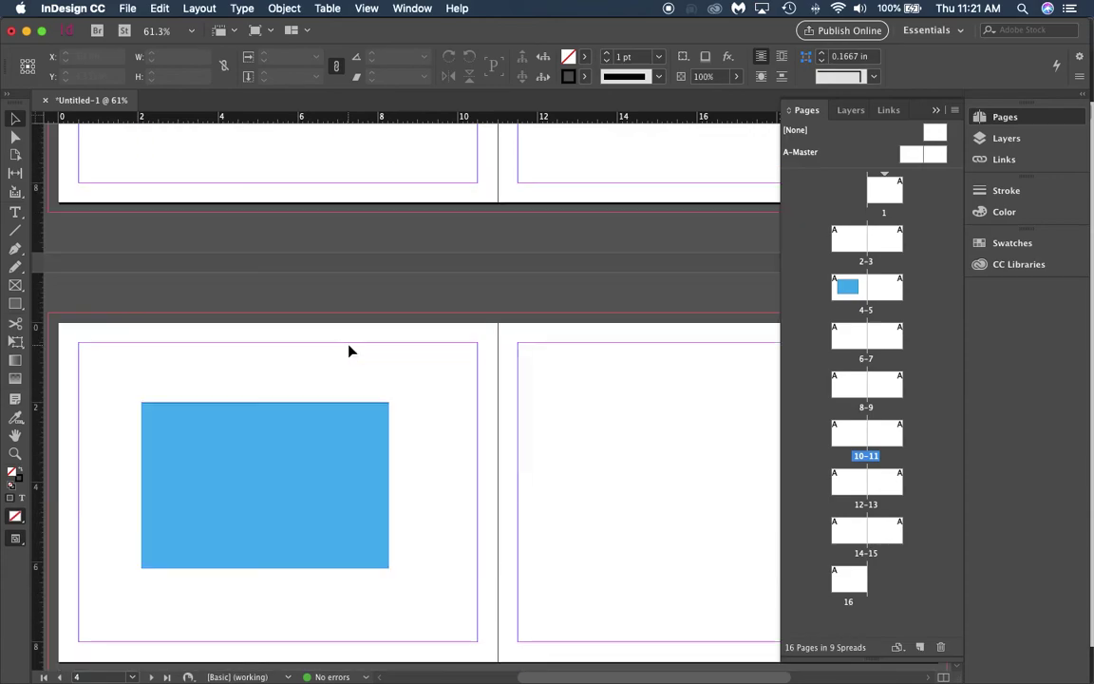
pyautogui.click(320, 441)
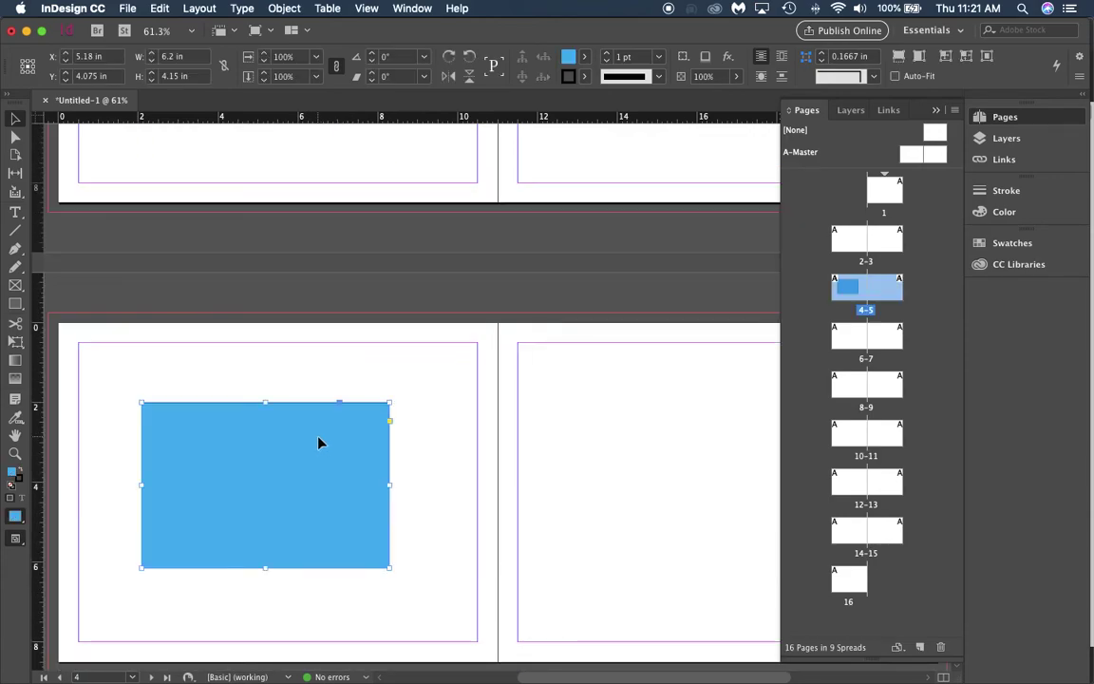
pyautogui.press('Delete')
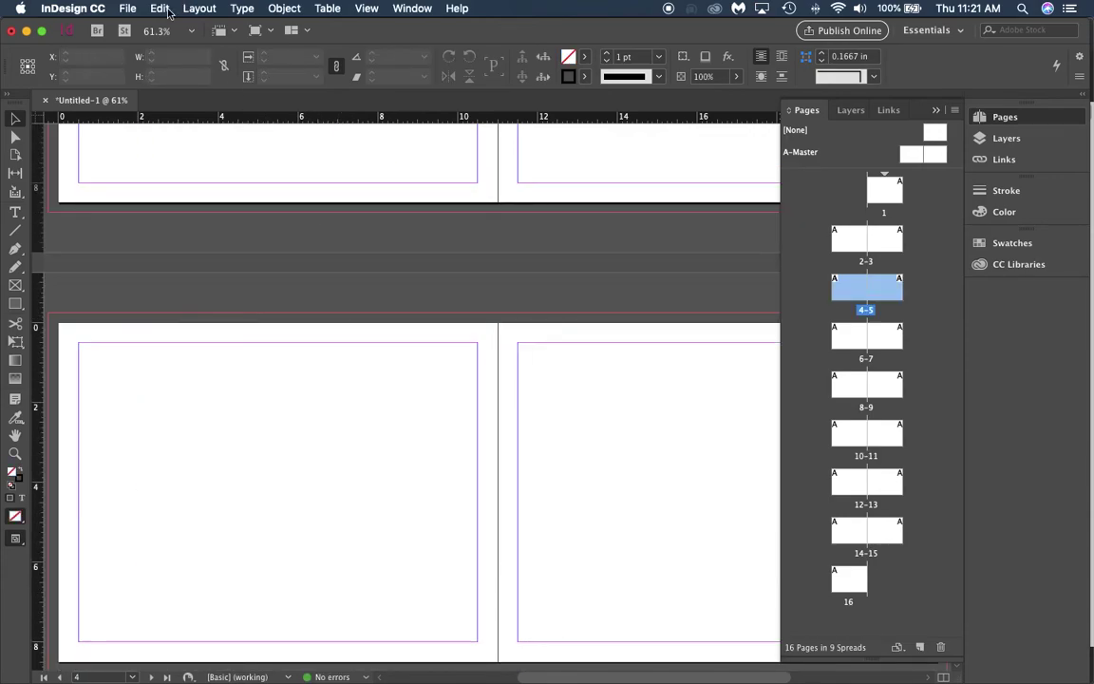
pyautogui.click(125, 10)
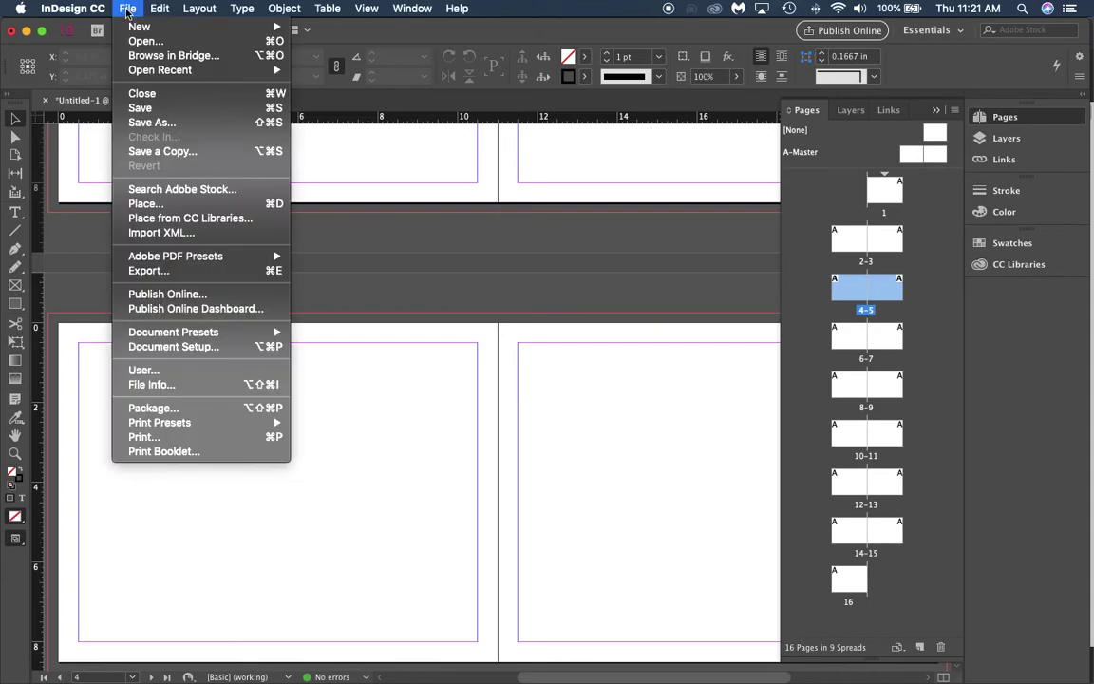
# Save as lookbook_1_lastname.indd in a new 'lookbook' folder created inside 2020 Work.
pyautogui.click(153, 123)
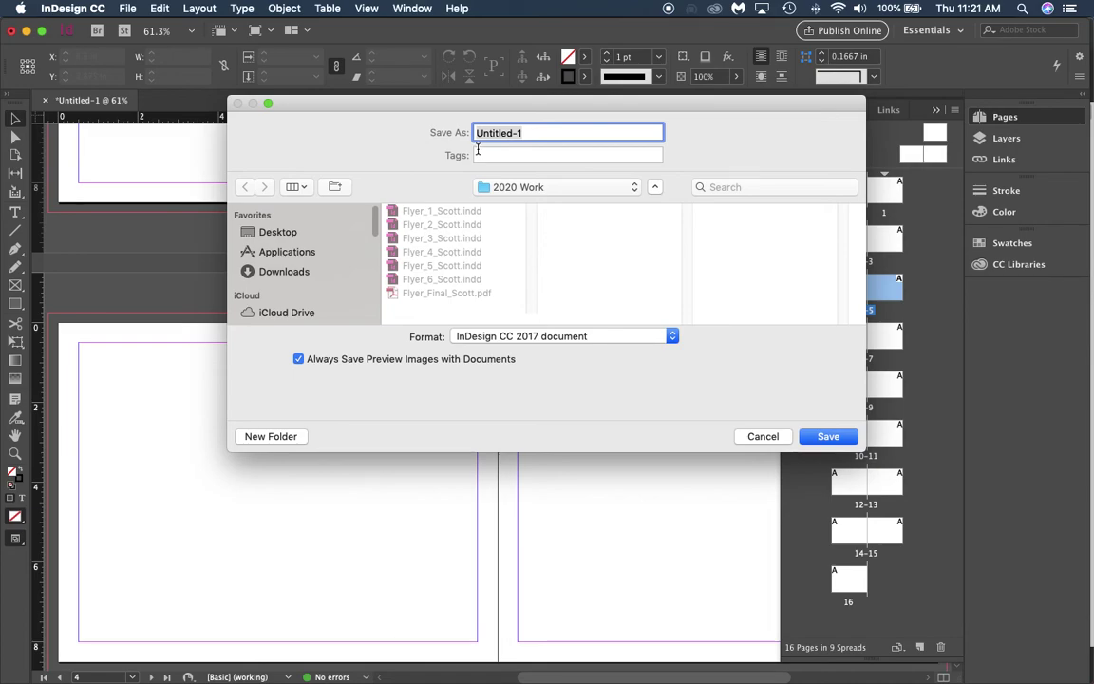
pyautogui.write('loo')
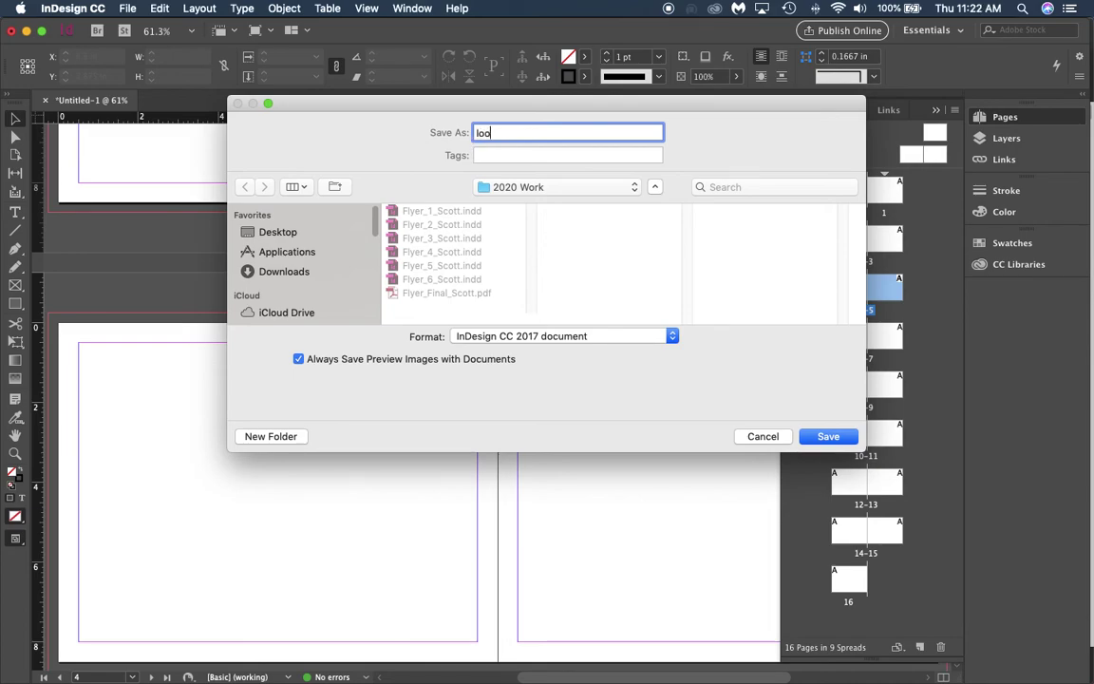
pyautogui.write('kbook_1_lastname')
pyautogui.click(511, 188)
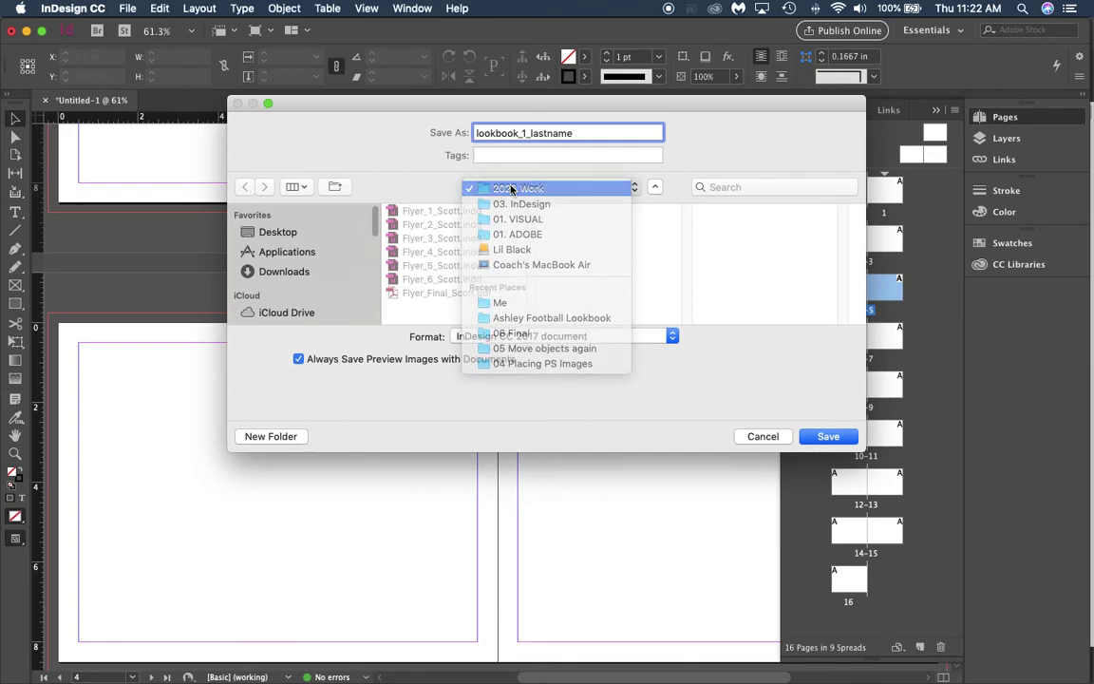
pyautogui.click(511, 188)
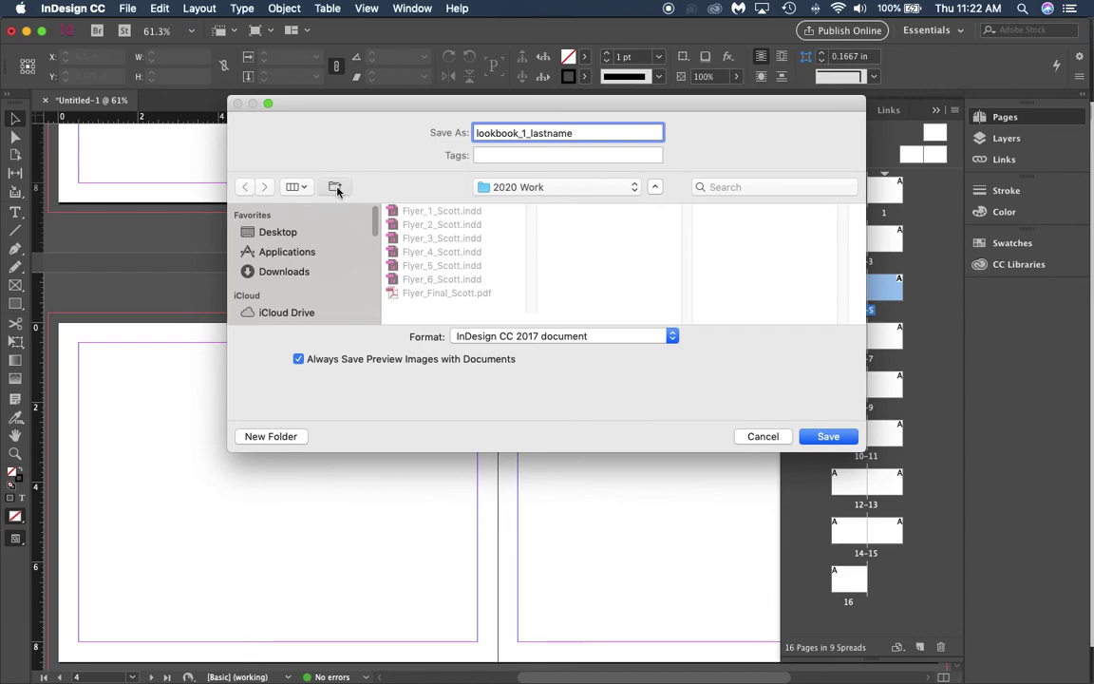
pyautogui.click(336, 188)
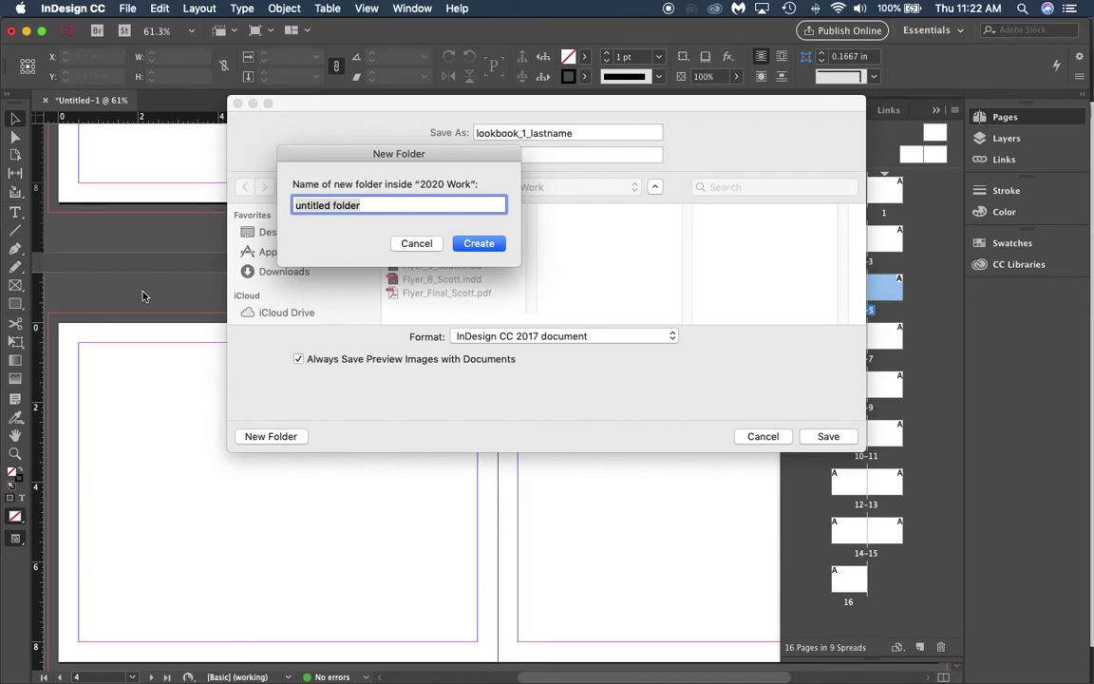
pyautogui.write('lookbook')
pyautogui.press('Return')
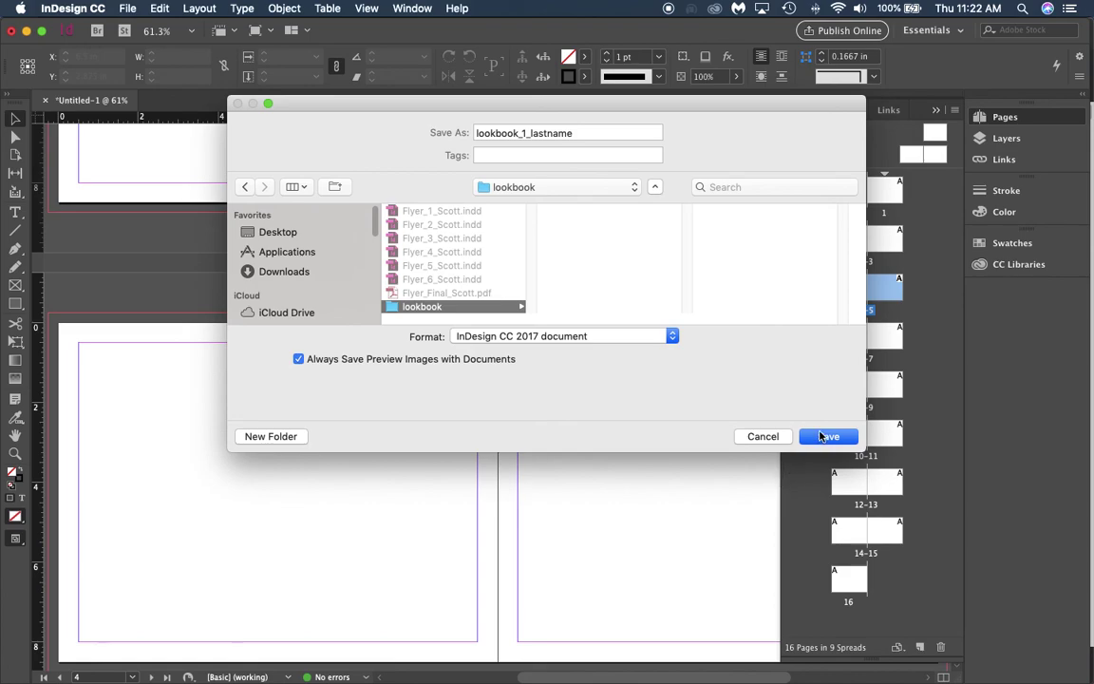
pyautogui.press('Return')
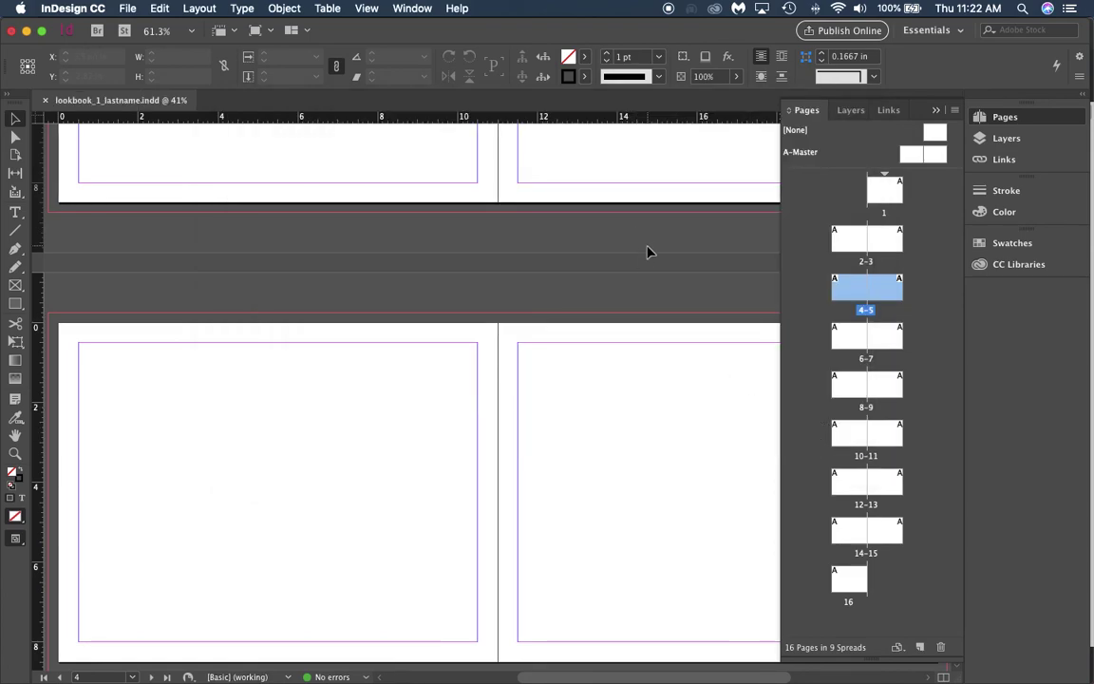